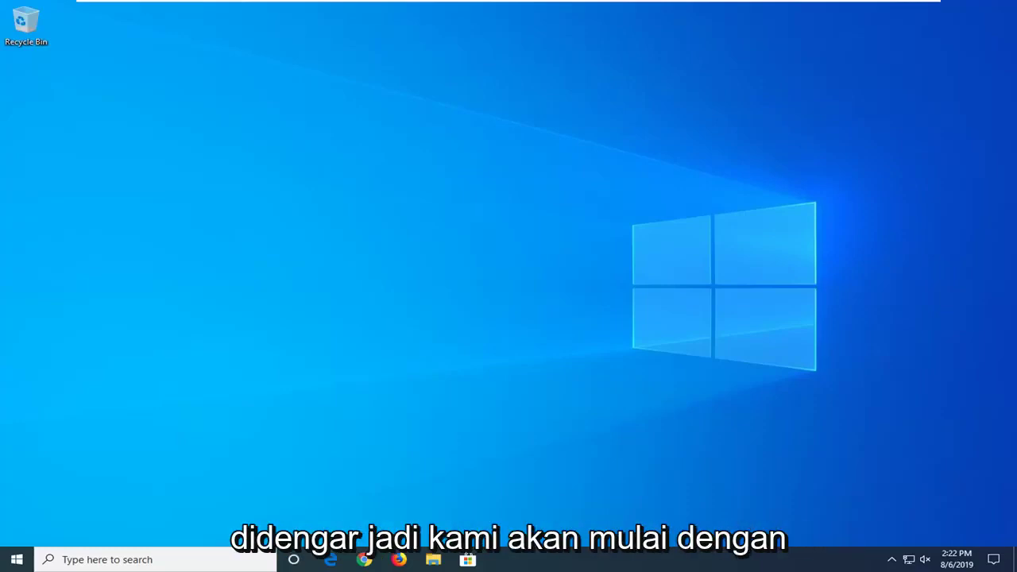
# Open the Local Group Policy Editor and enlarge its window and navigation tree so the folder names fit
pyautogui.click(17, 560)
pyautogui.write('g')
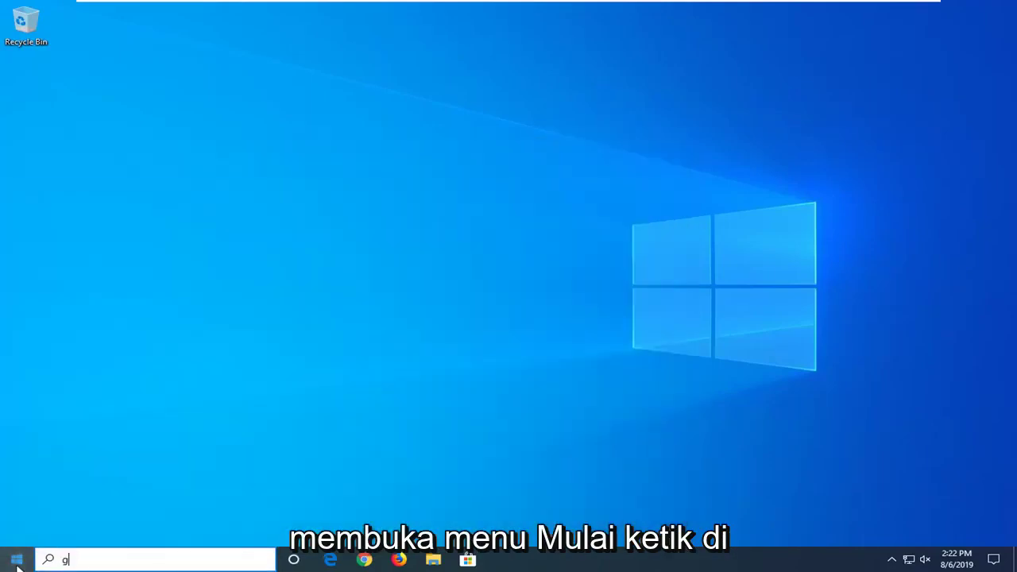
pyautogui.write('roup policy')
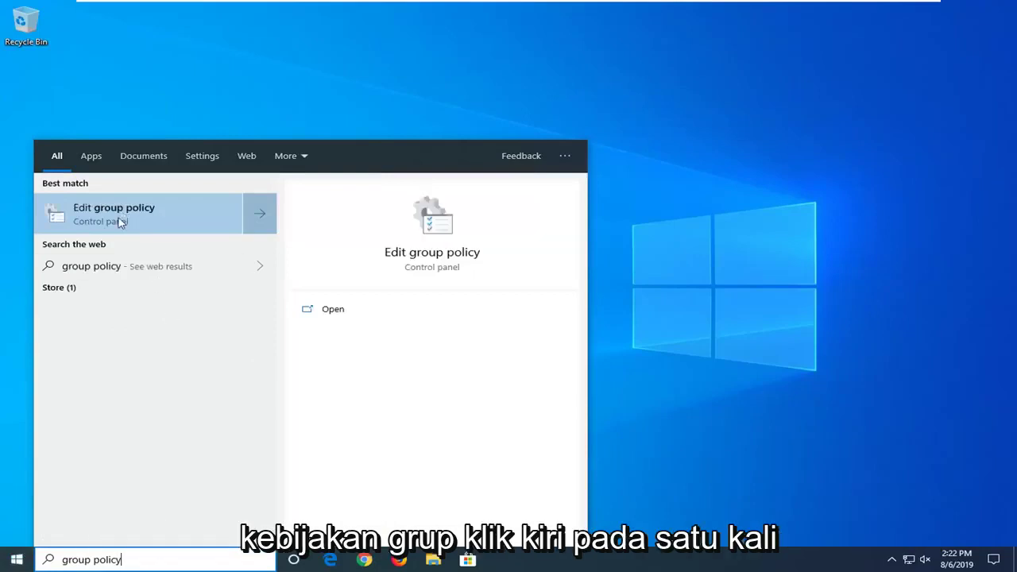
pyautogui.click(119, 220)
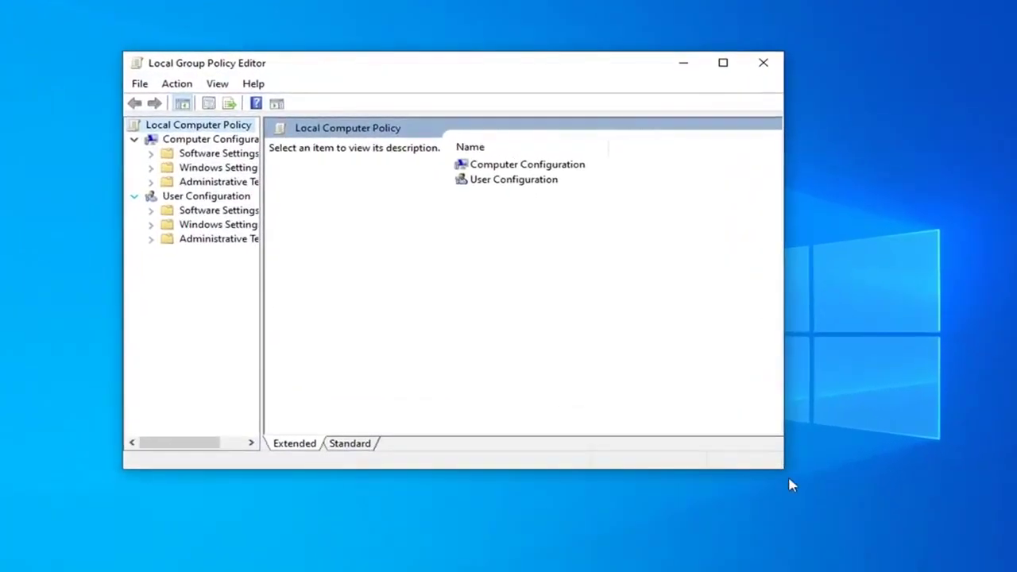
pyautogui.moveTo(783, 470); pyautogui.dragTo(911, 529)
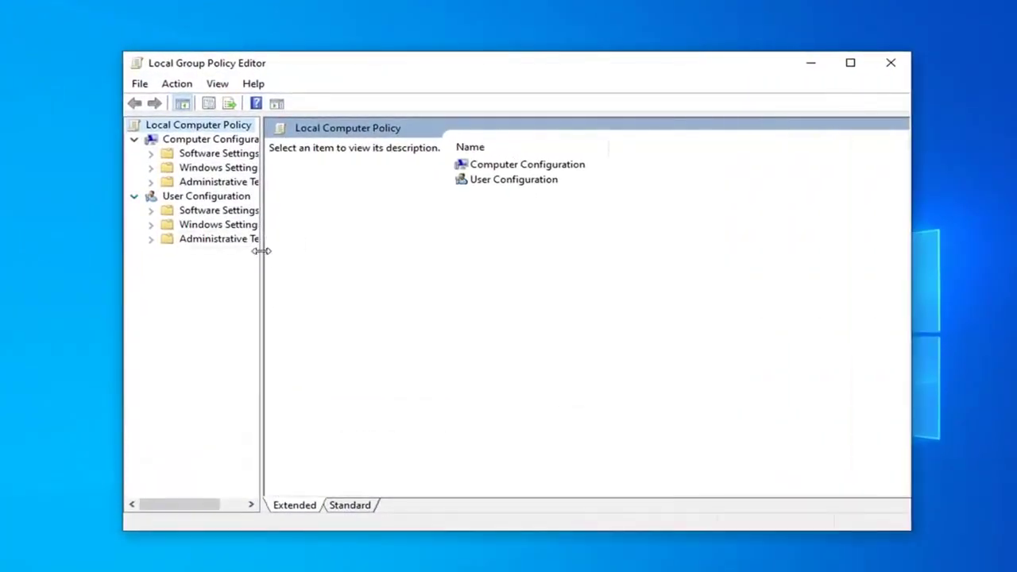
pyautogui.moveTo(262, 250); pyautogui.dragTo(341, 258)
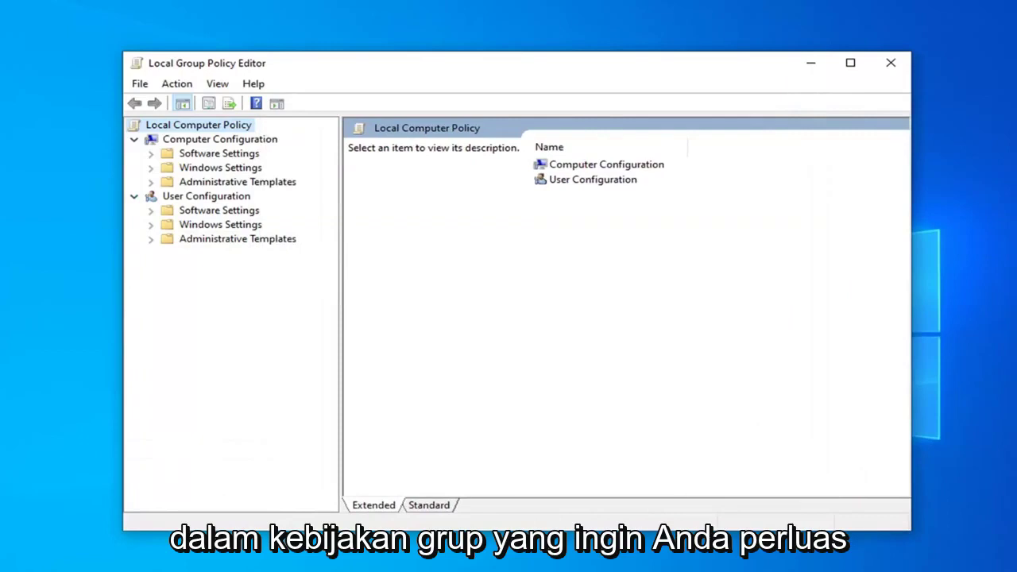
# Go to the Store folder under Computer Configuration > Administrative Templates > Windows Components
pyautogui.click(210, 141)
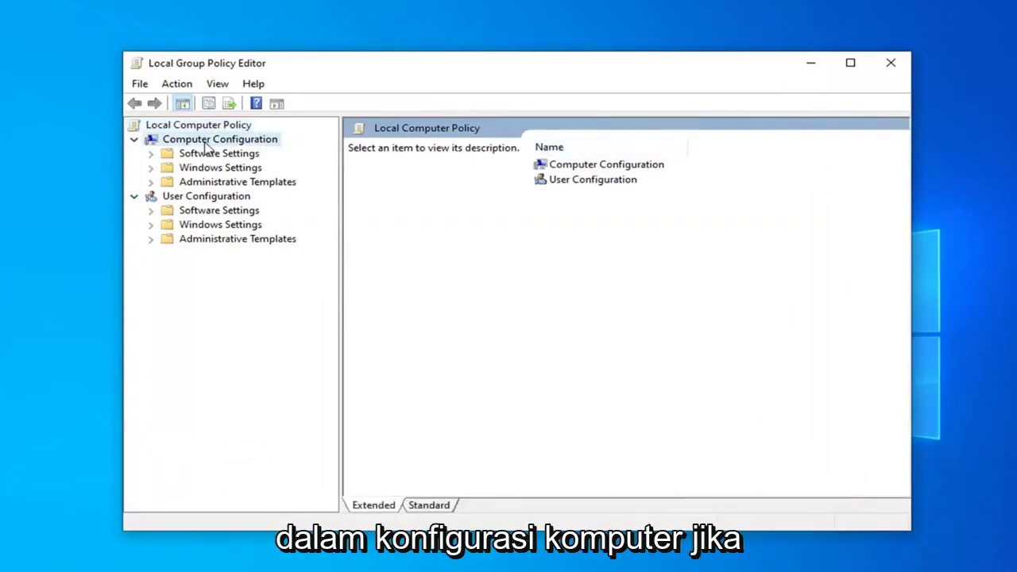
pyautogui.click(192, 183)
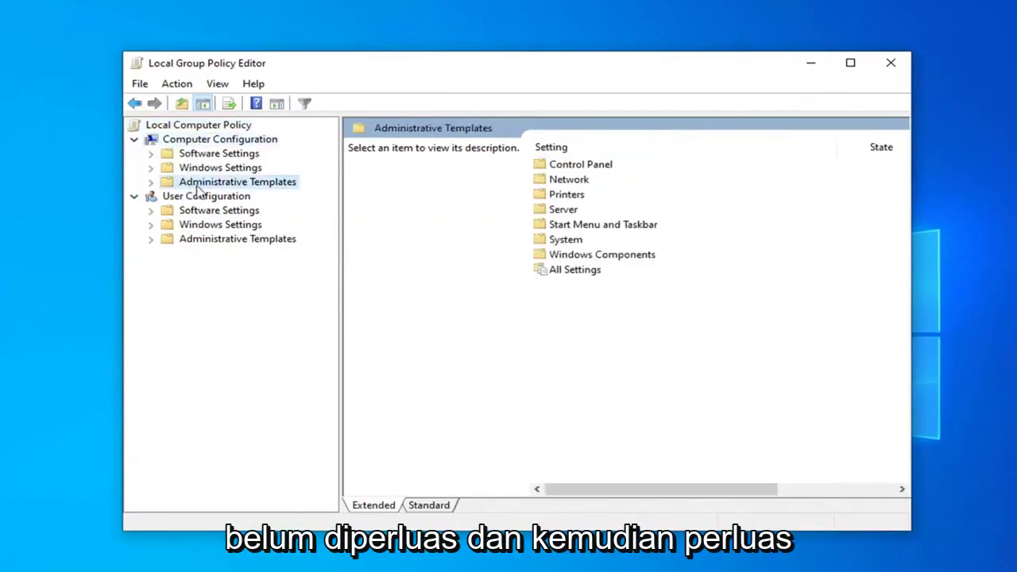
pyautogui.click(150, 183)
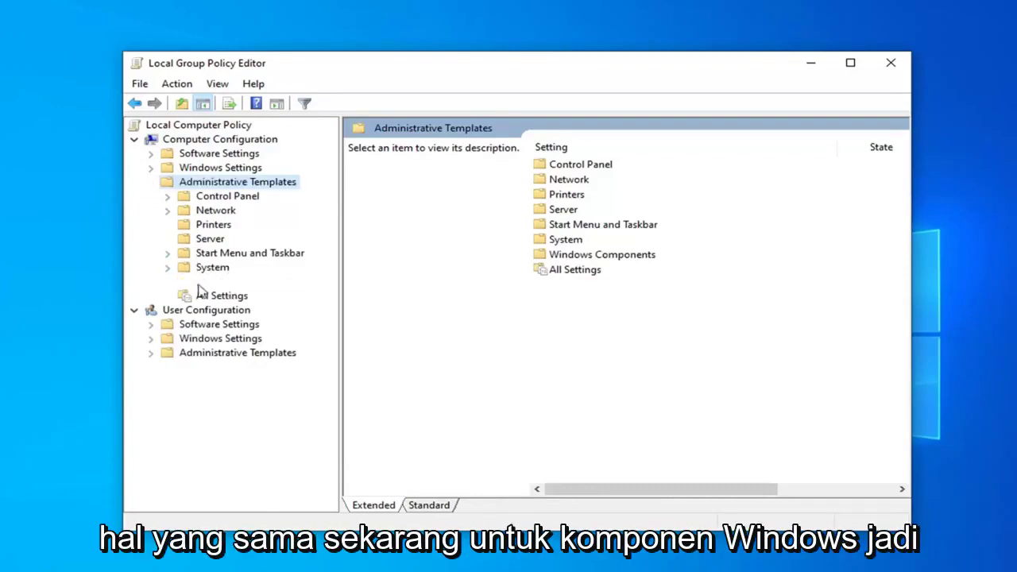
pyautogui.click(200, 285)
pyautogui.click(170, 283)
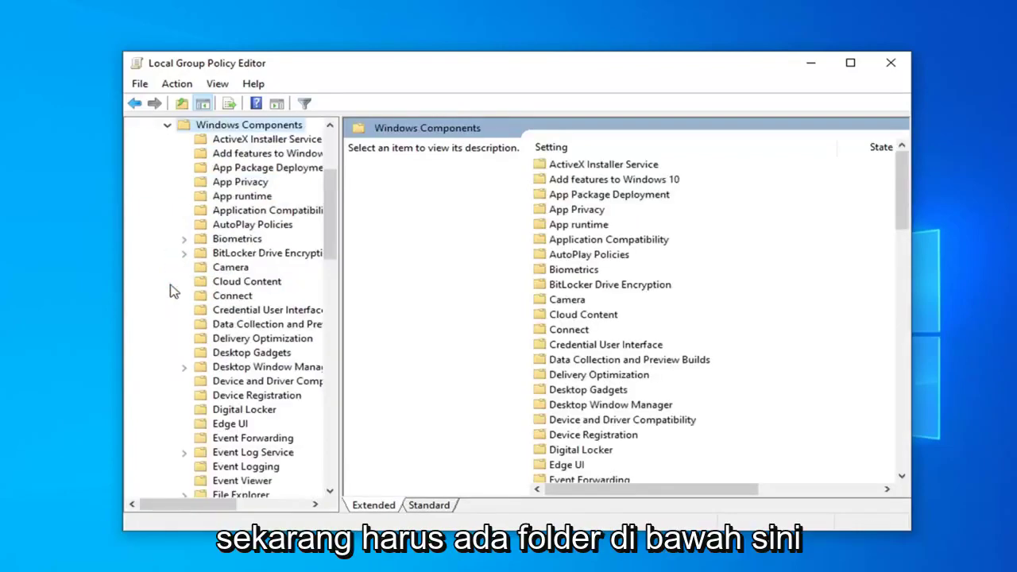
pyautogui.scroll(-5, 228, 288)
pyautogui.scroll(-8, 228, 287)
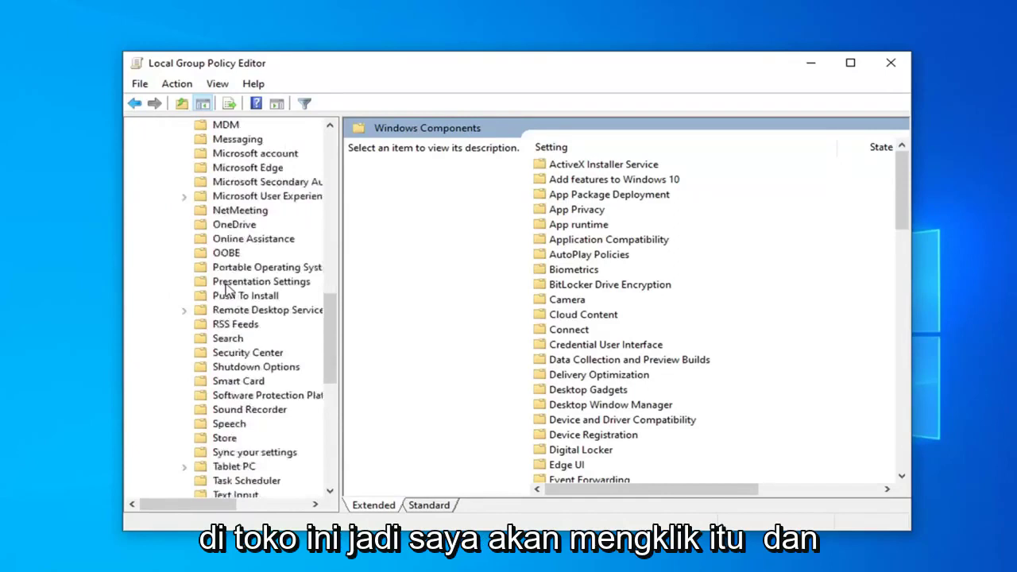
pyautogui.click(217, 396)
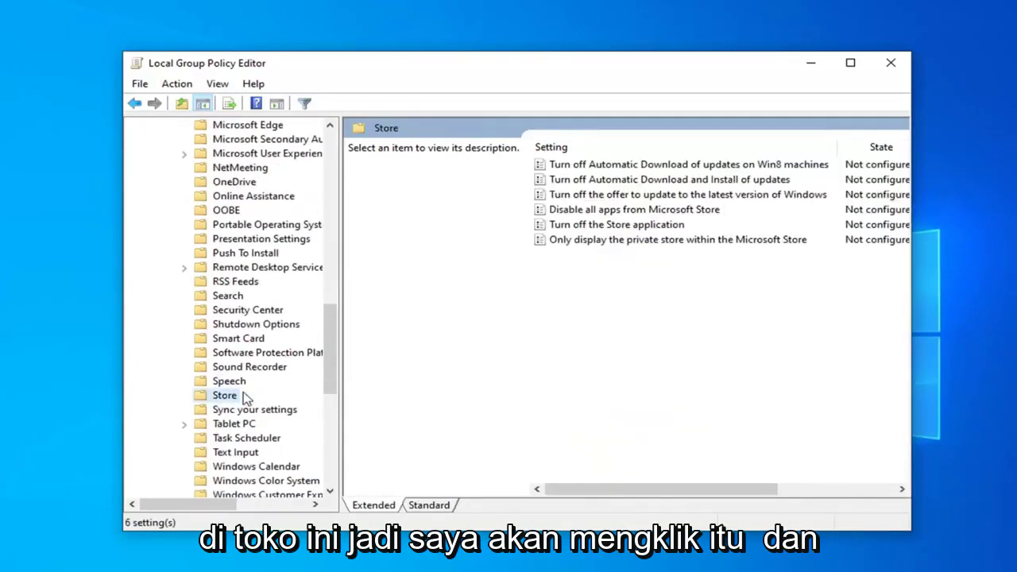
# Set the "Turn off the Store application" policy to Enabled, apply it and close the policy editor
pyautogui.click(570, 226)
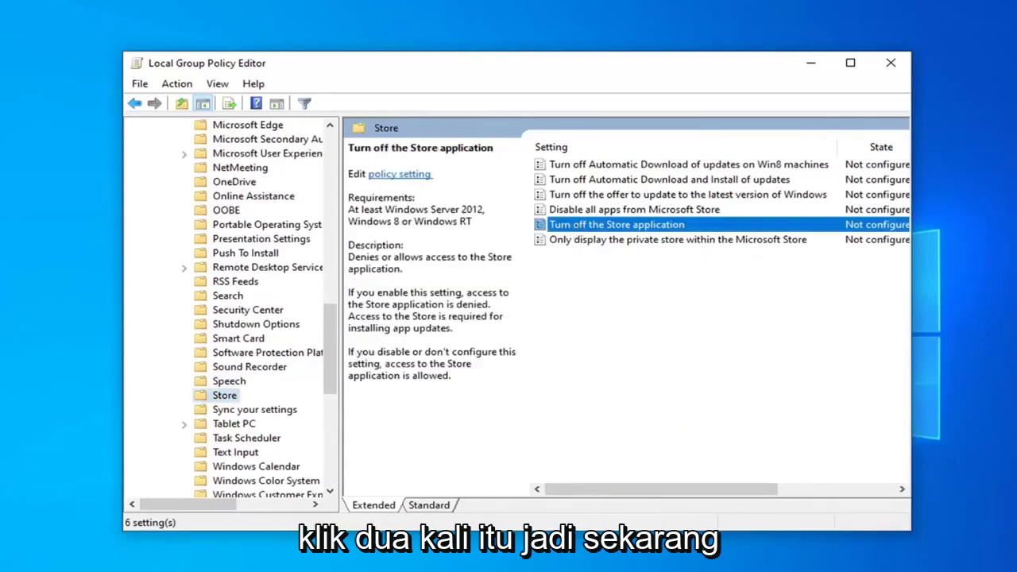
pyautogui.doubleClick(570, 225)
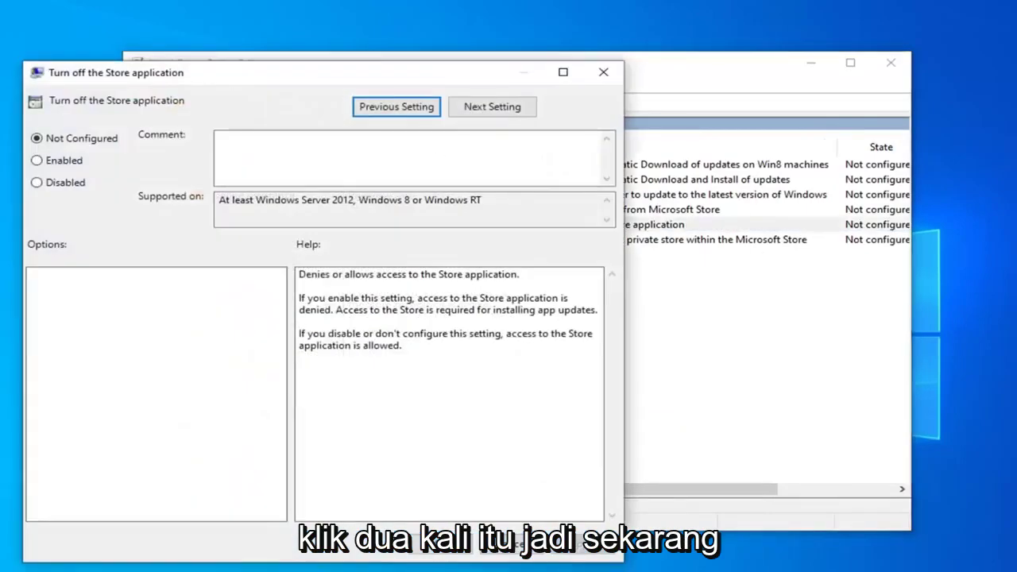
pyautogui.moveTo(420, 79); pyautogui.dragTo(630, 54)
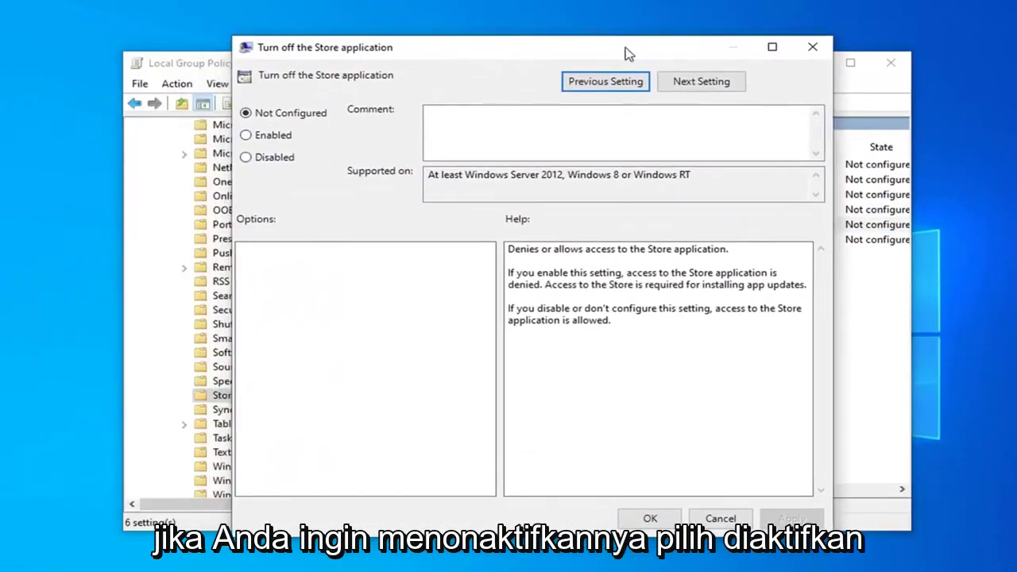
pyautogui.click(263, 136)
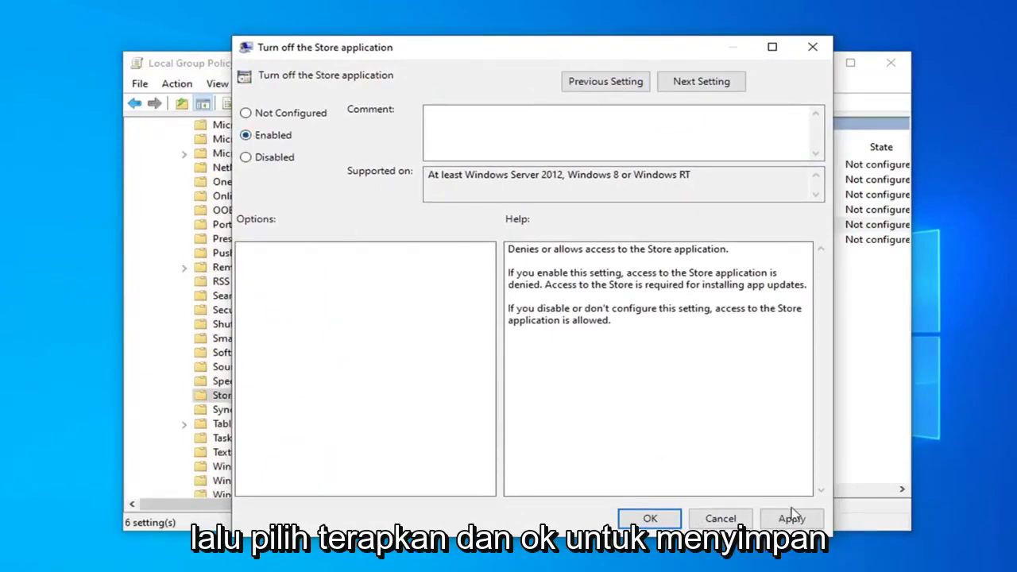
pyautogui.click(791, 519)
pyautogui.click(650, 518)
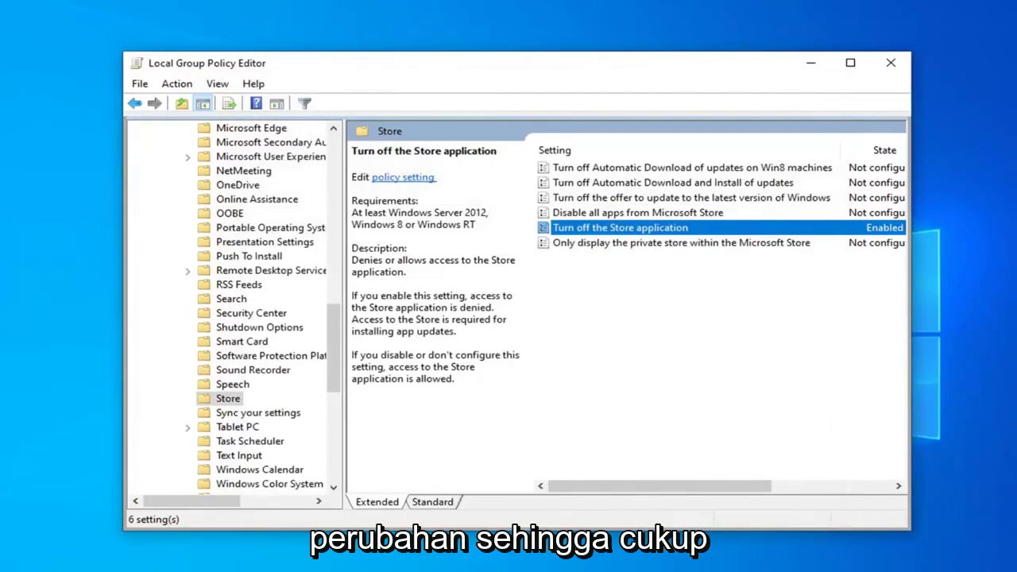
pyautogui.click(892, 72)
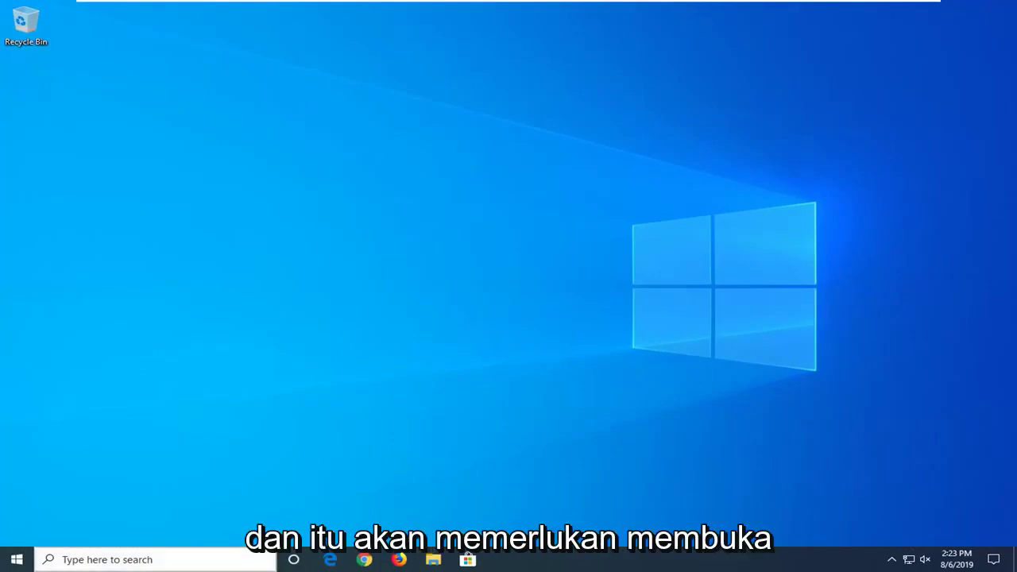
# Find regedit and run Registry Editor as administrator, allowing it to make changes to the device
pyautogui.click(17, 561)
pyautogui.write('regedit')
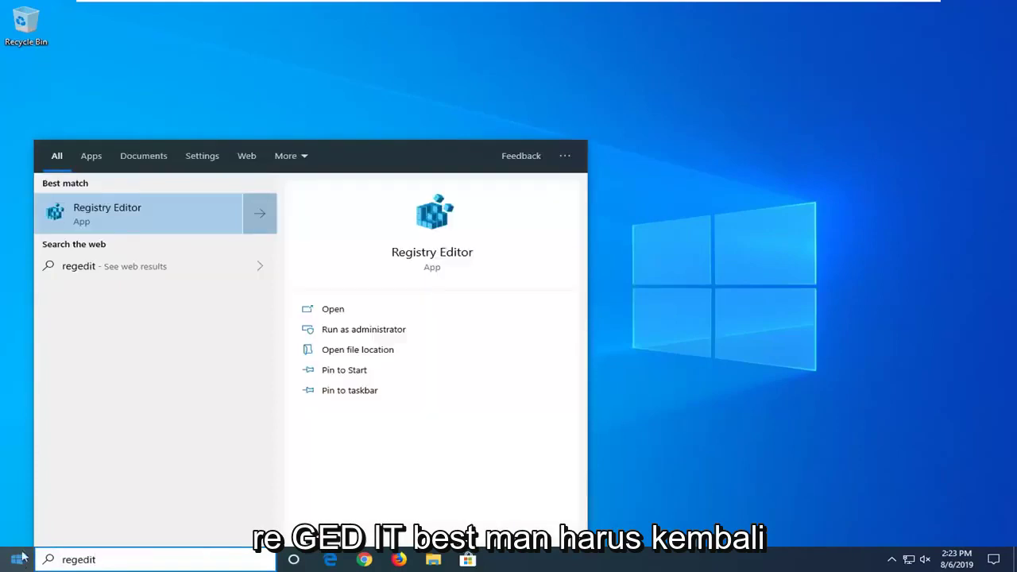
pyautogui.rightClick(110, 213)
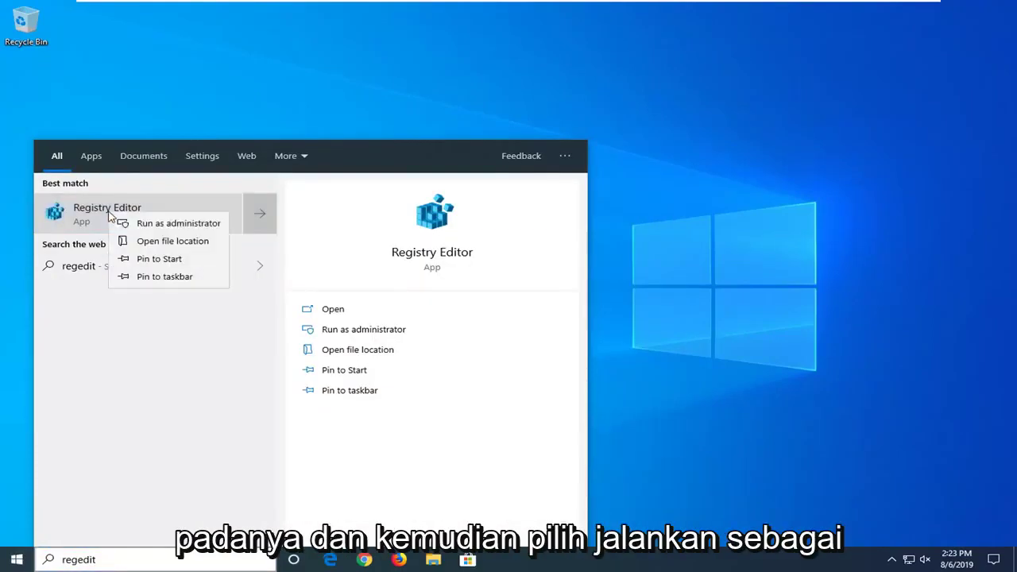
pyautogui.click(149, 225)
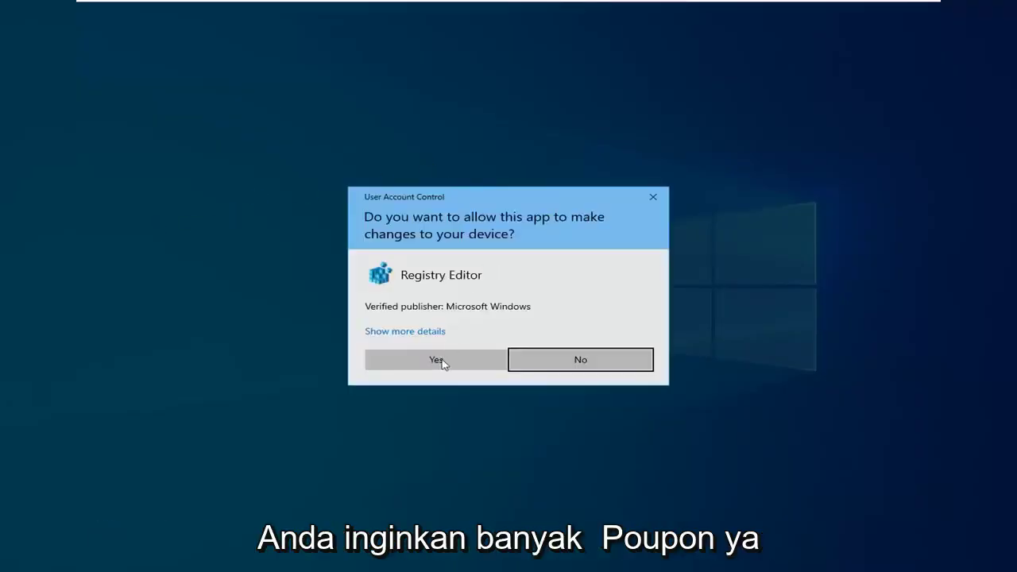
pyautogui.click(440, 362)
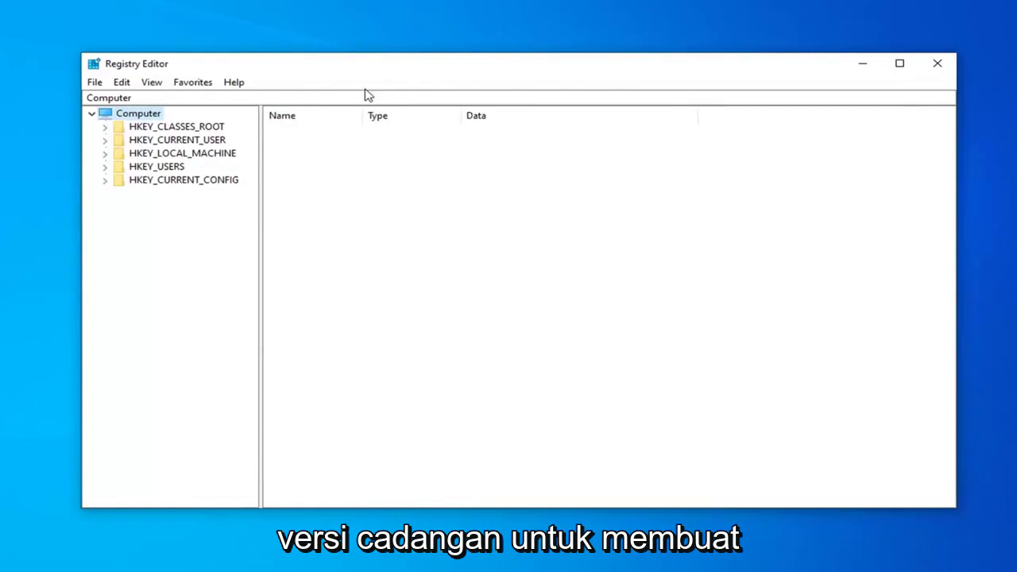
pyautogui.click(96, 83)
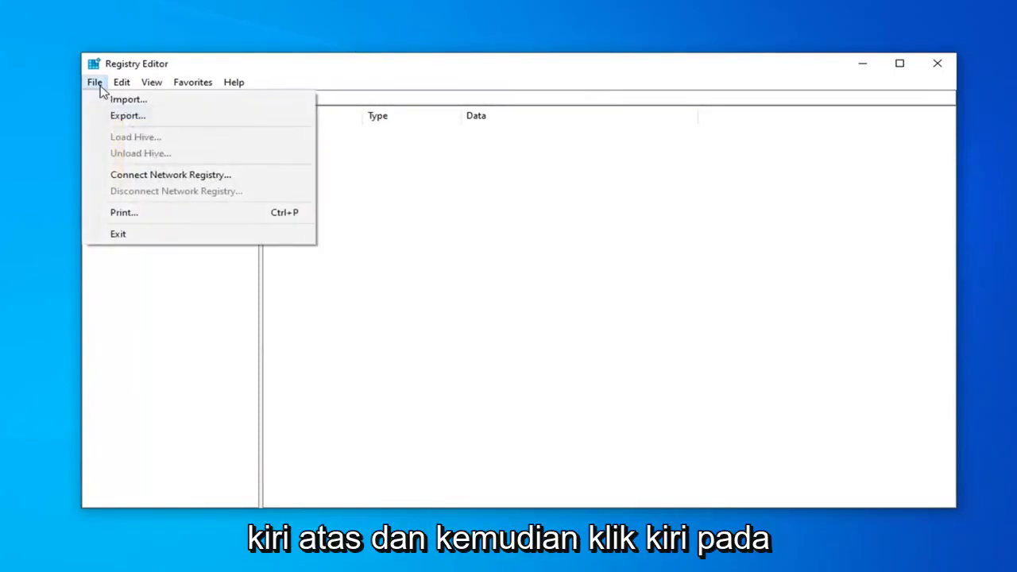
pyautogui.click(121, 116)
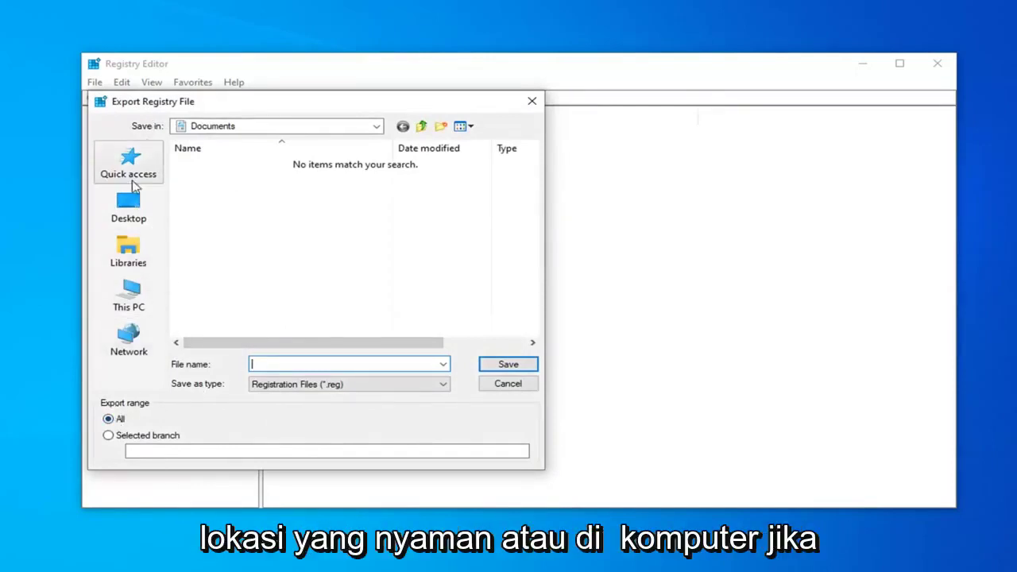
pyautogui.click(509, 385)
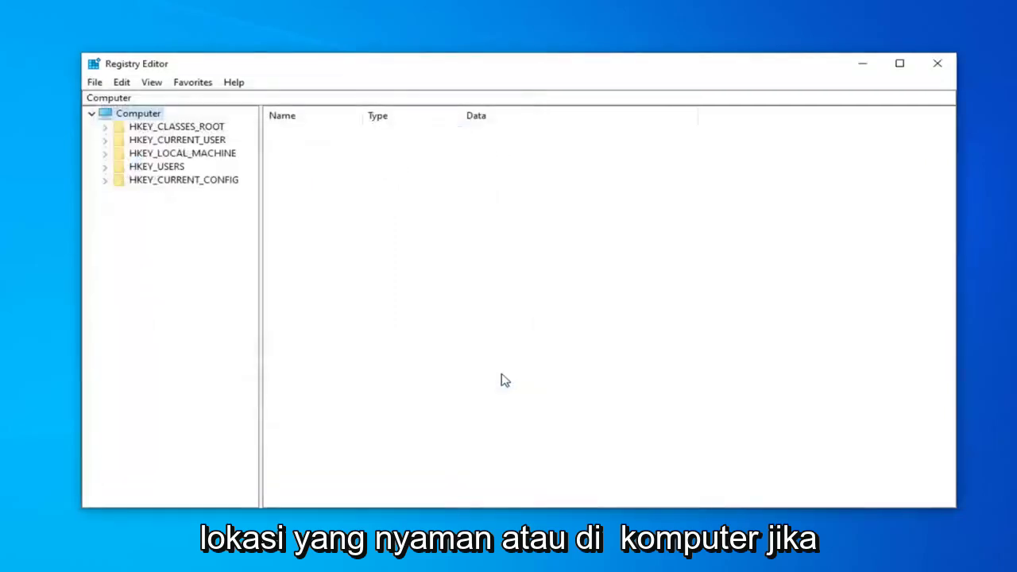
pyautogui.click(94, 82)
pyautogui.click(115, 100)
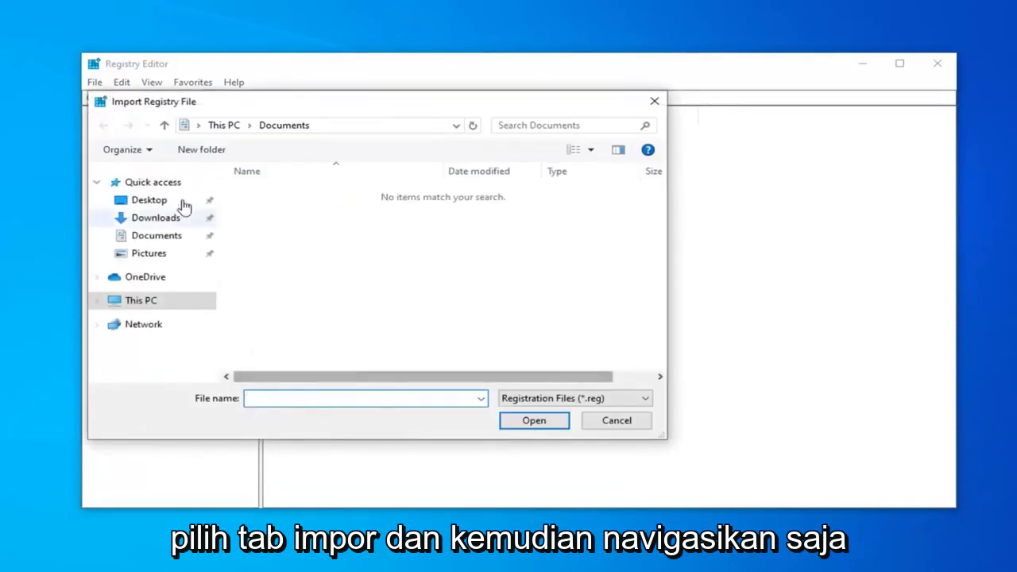
pyautogui.click(187, 200)
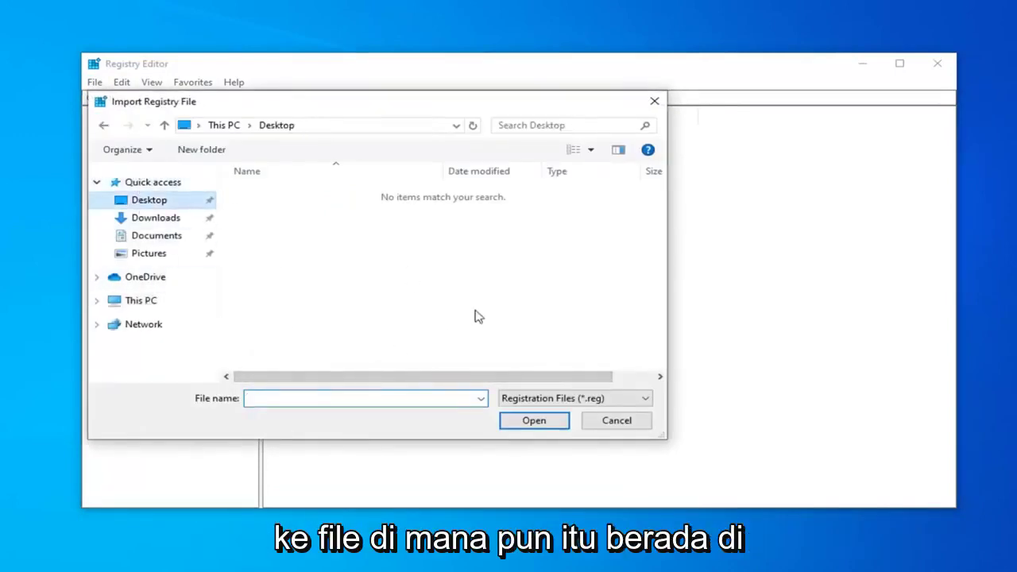
pyautogui.click(627, 421)
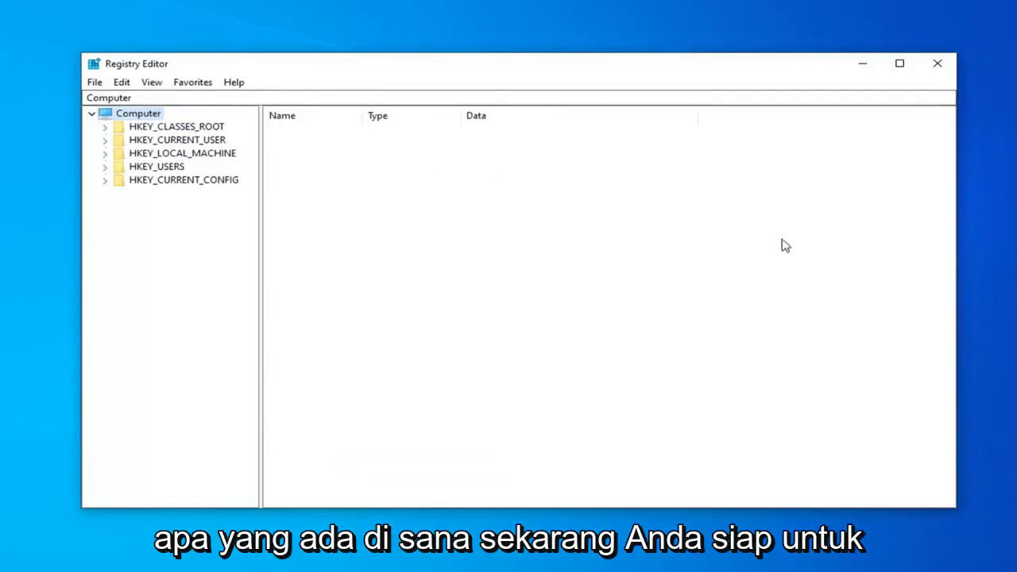
# Go to the registry key HKEY_LOCAL_MACHINE\SOFTWARE\Policies\Microsoft\WindowsStore and widen the value Name column to show full names
pyautogui.click(192, 157)
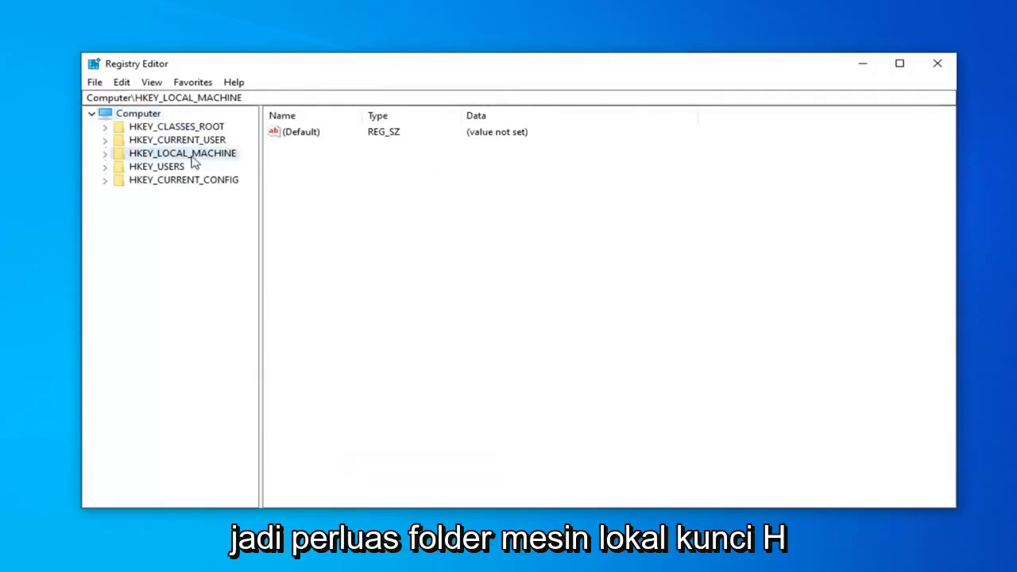
pyautogui.click(105, 154)
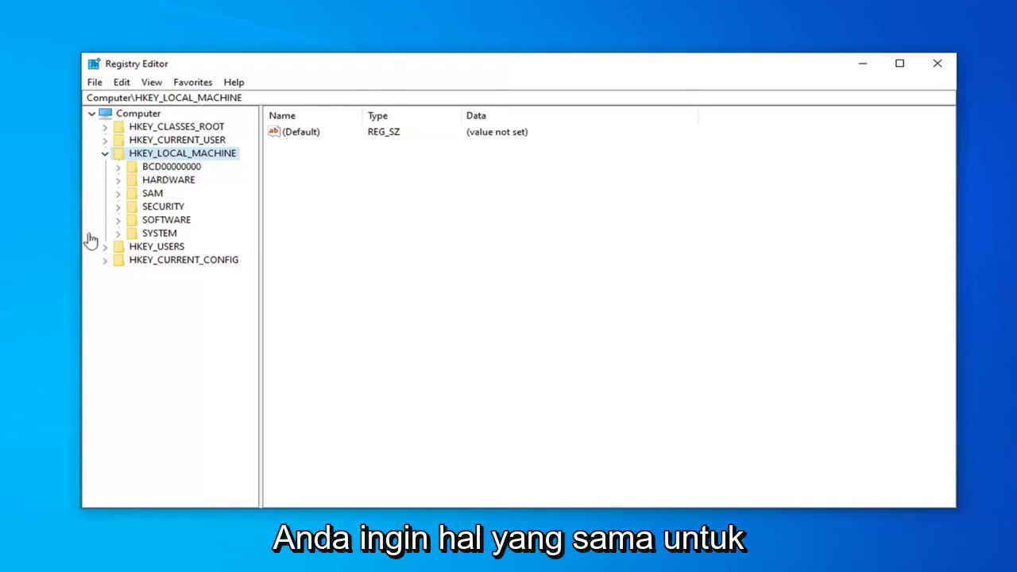
pyautogui.click(118, 220)
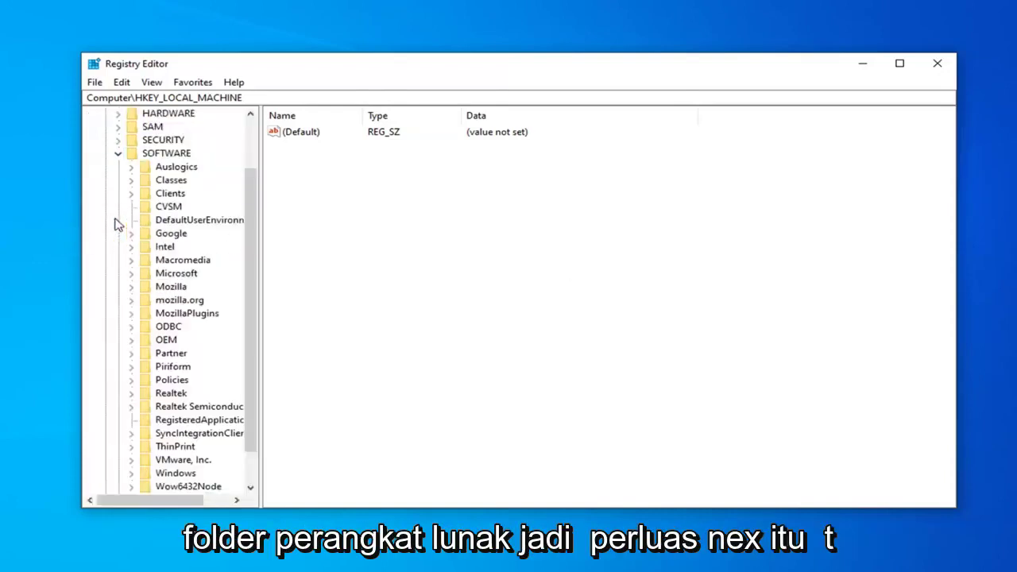
pyautogui.moveTo(261, 205); pyautogui.dragTo(353, 220)
pyautogui.click(174, 380)
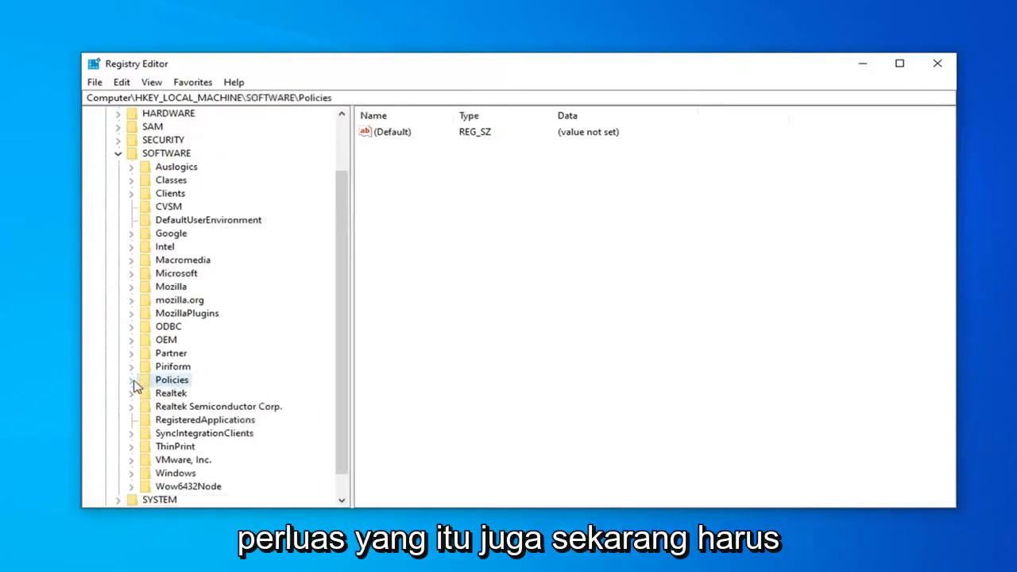
pyautogui.click(132, 381)
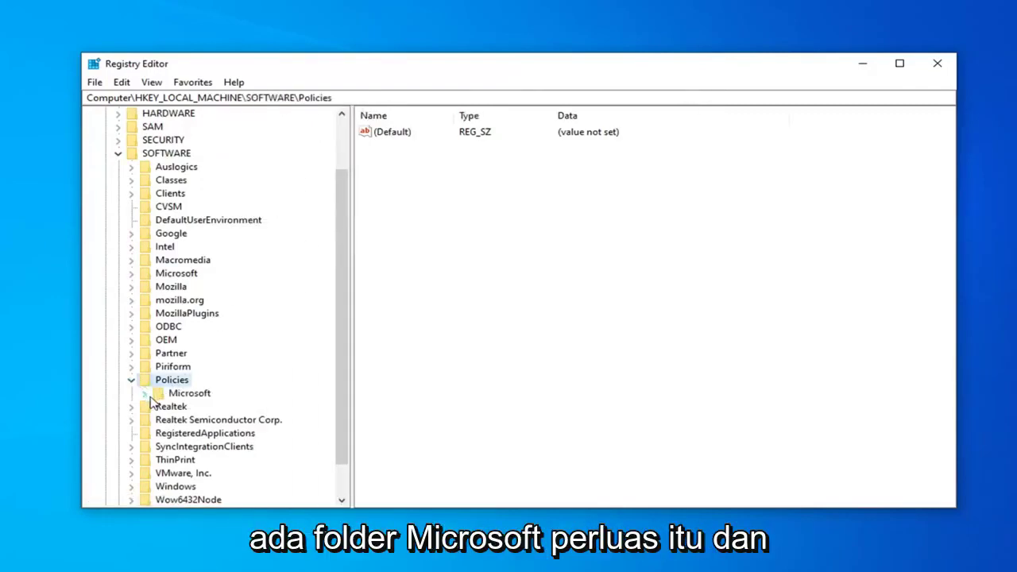
pyautogui.click(144, 394)
pyautogui.scroll(-2, 236, 363)
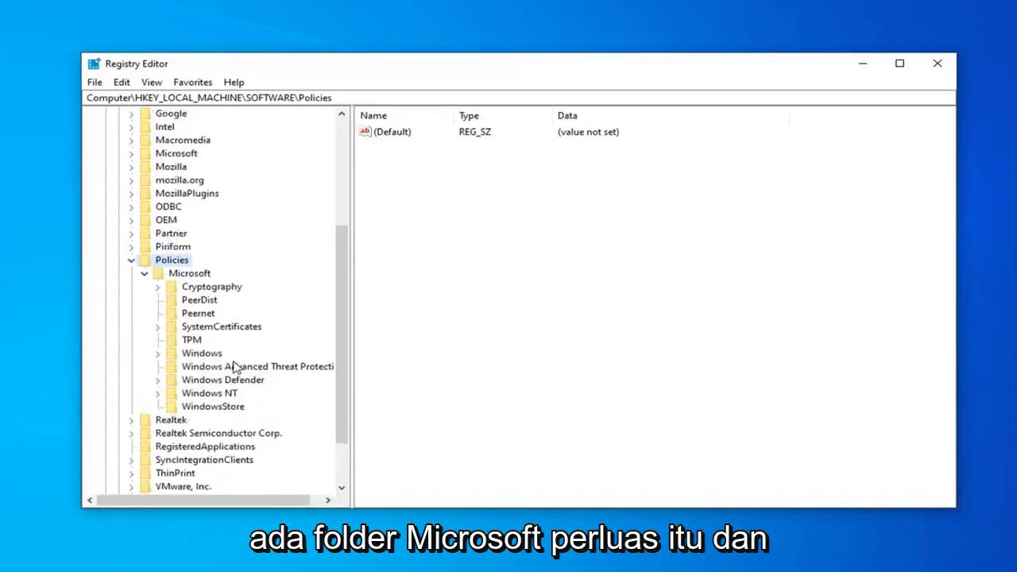
pyautogui.click(206, 409)
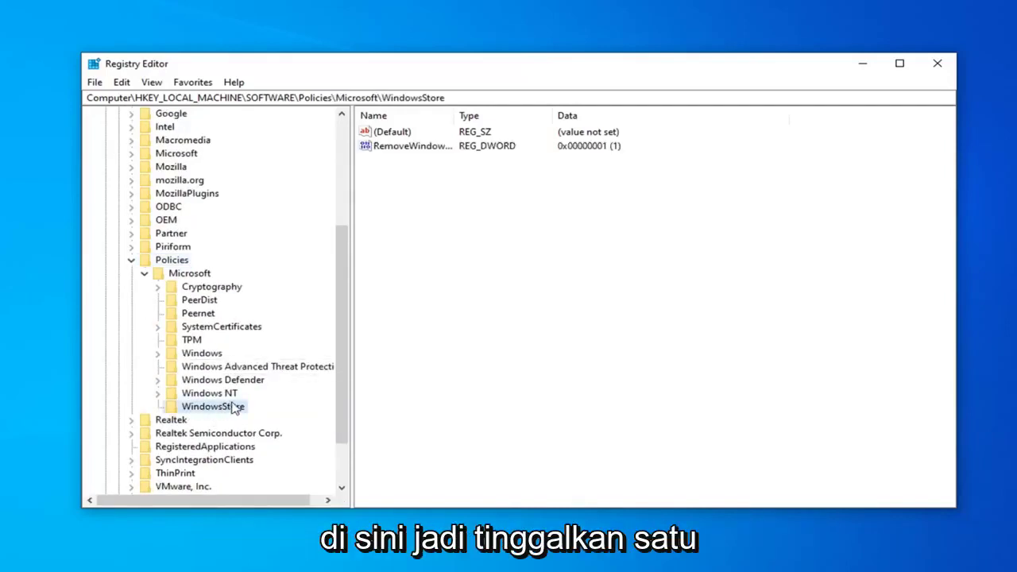
pyautogui.moveTo(456, 115); pyautogui.dragTo(522, 115)
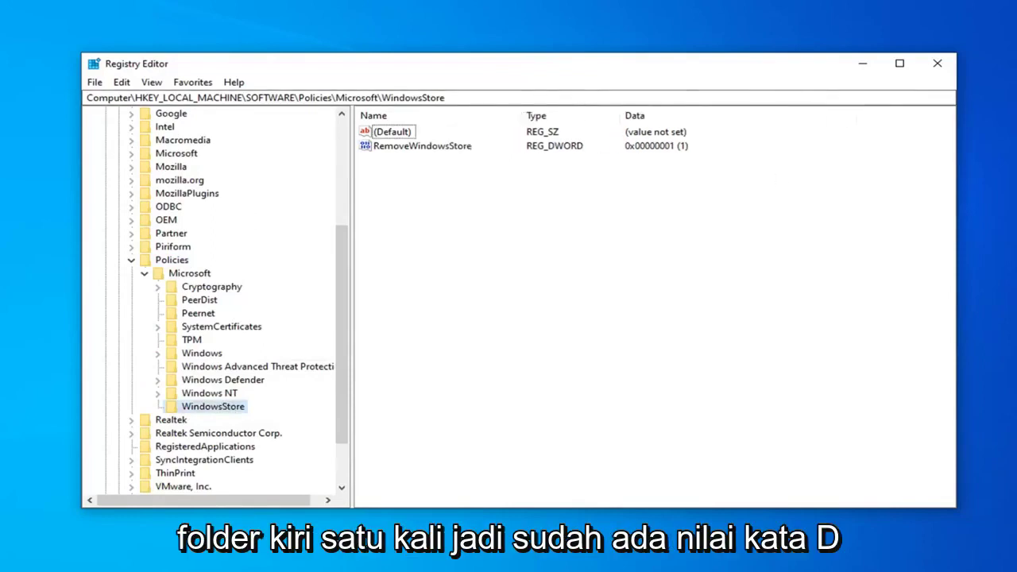
# Delete the existing RemoveWindowsStore value from the WindowsStore key and confirm the deletion
pyautogui.click(409, 149)
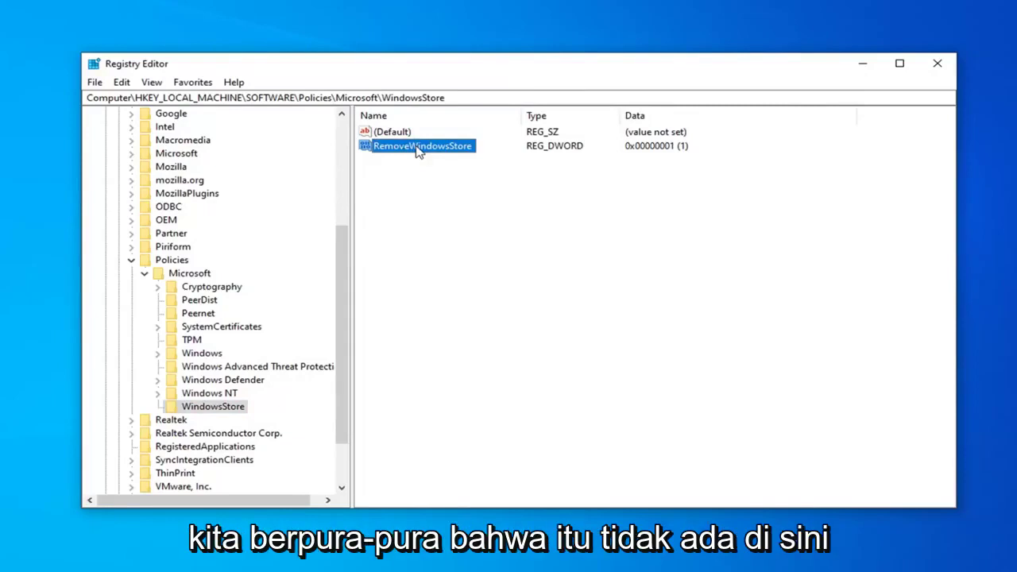
pyautogui.press('Delete')
pyautogui.click(647, 279)
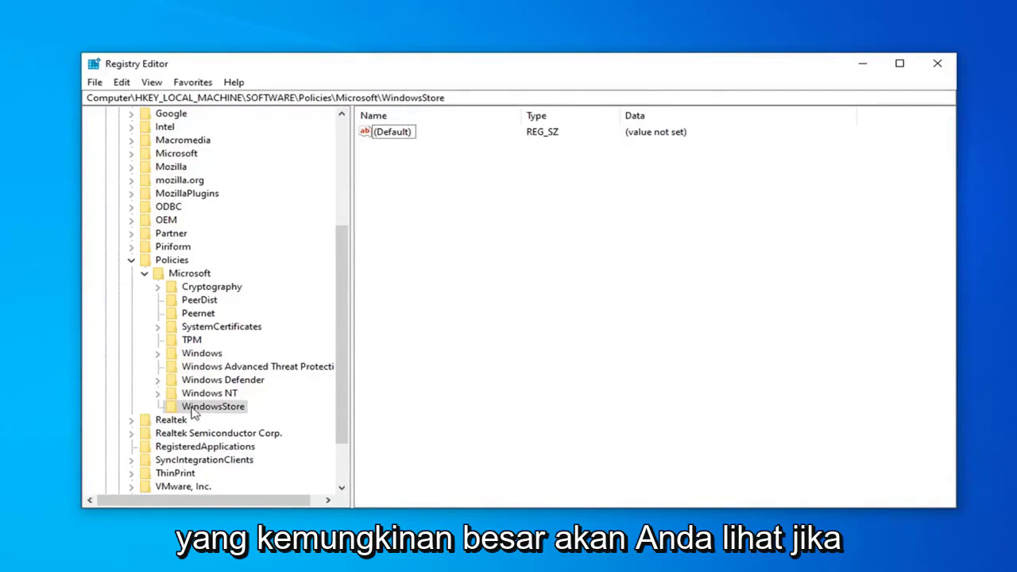
# Create a new DWORD (32-bit) value named RemoveWindowsStore in the WindowsStore key
pyautogui.rightClick(406, 180)
pyautogui.moveTo(431, 189)
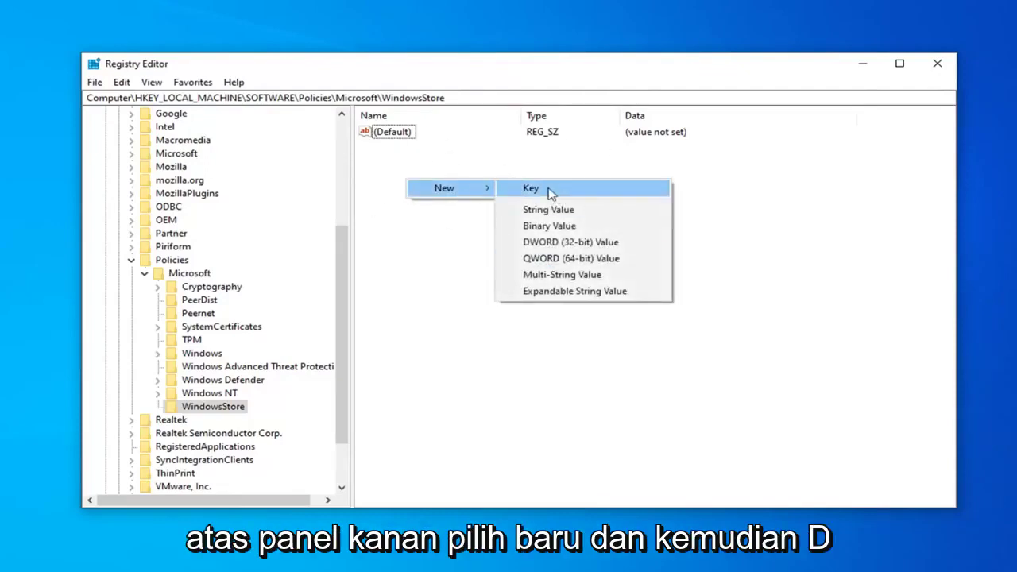
pyautogui.click(548, 248)
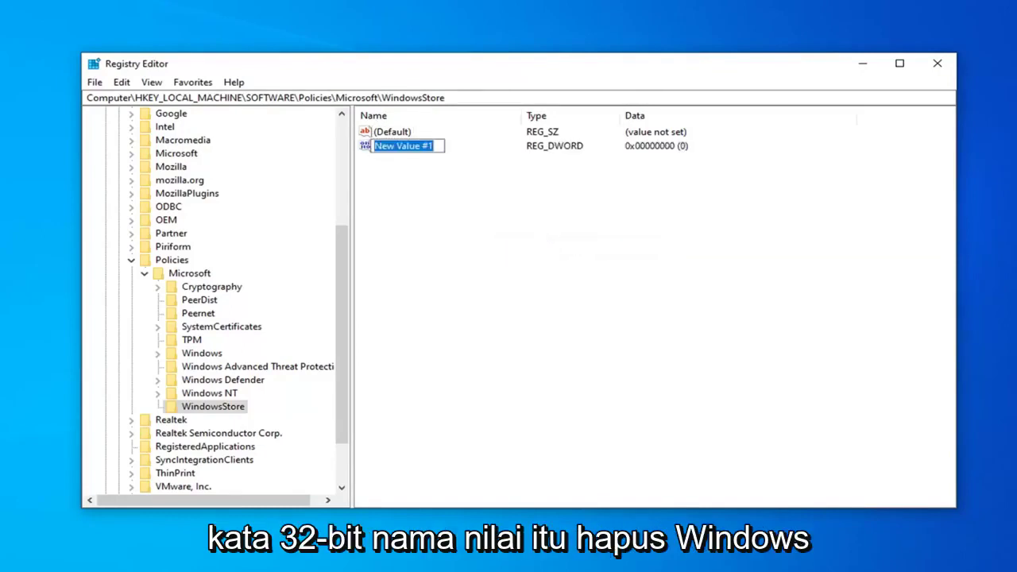
pyautogui.write('RemoveW')
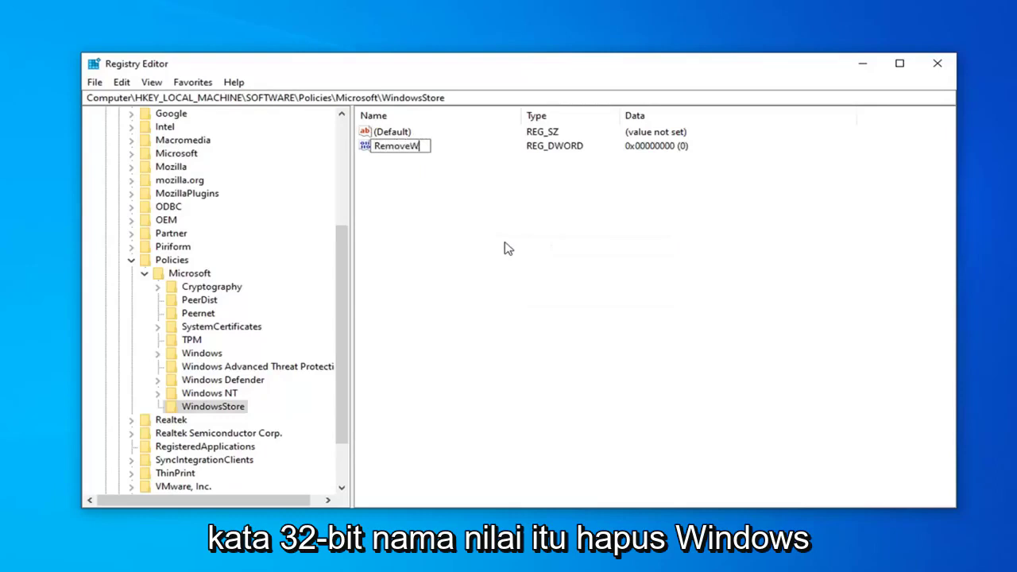
pyautogui.write('indowsStore')
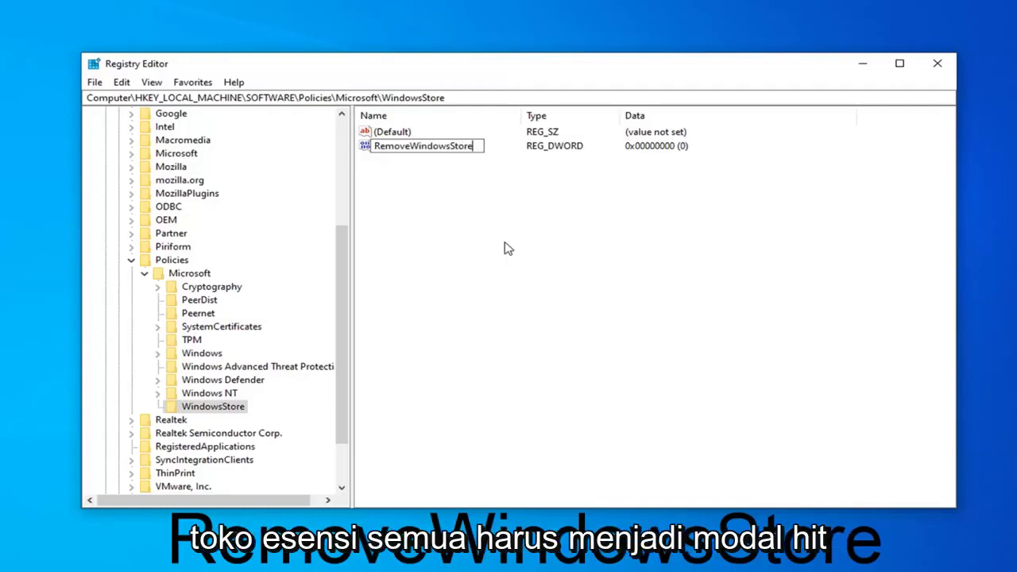
pyautogui.press('Return')
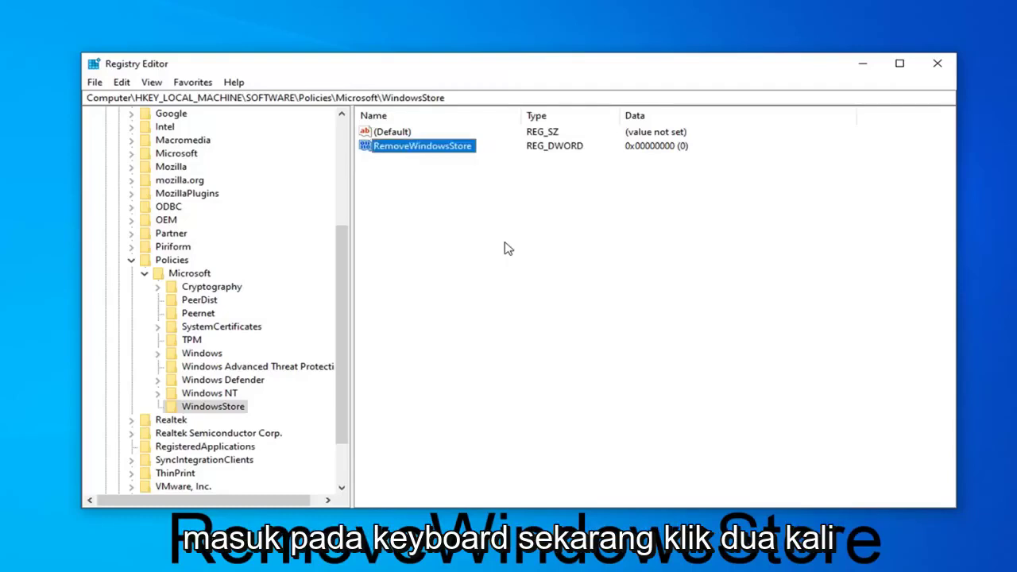
# Set the value data of the RemoveWindowsStore DWORD to 1
pyautogui.doubleClick(448, 147)
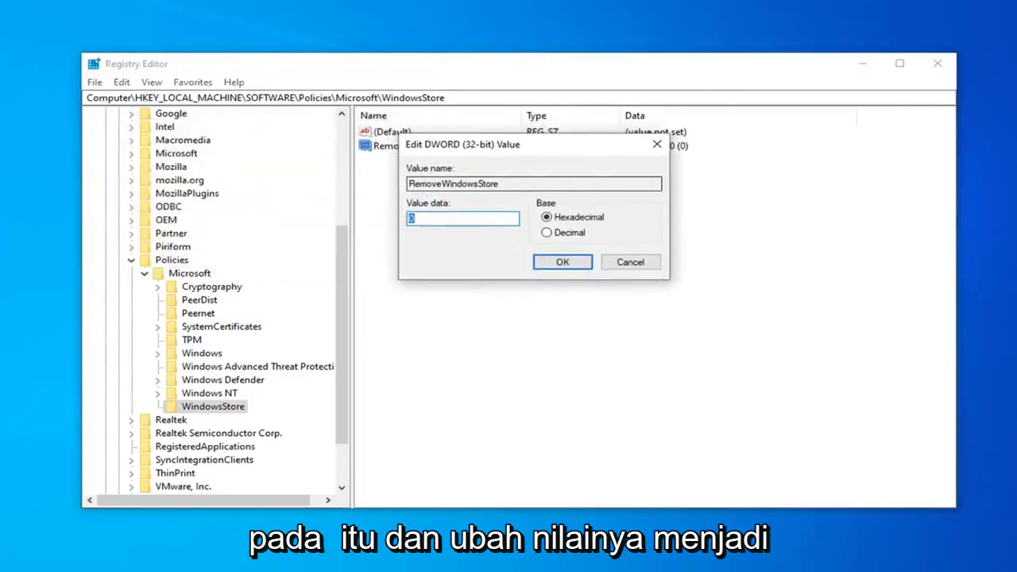
pyautogui.write('1')
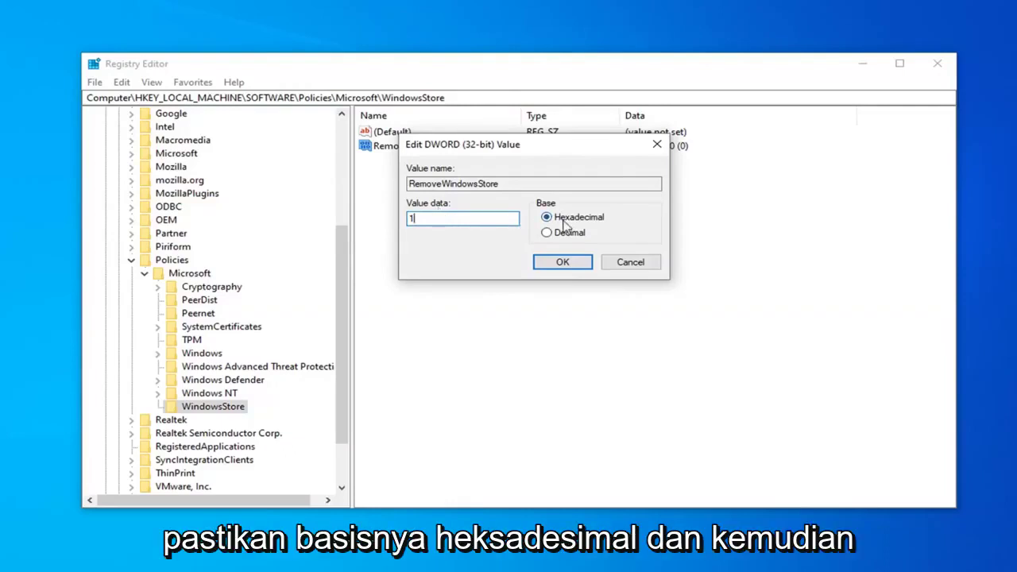
pyautogui.click(565, 264)
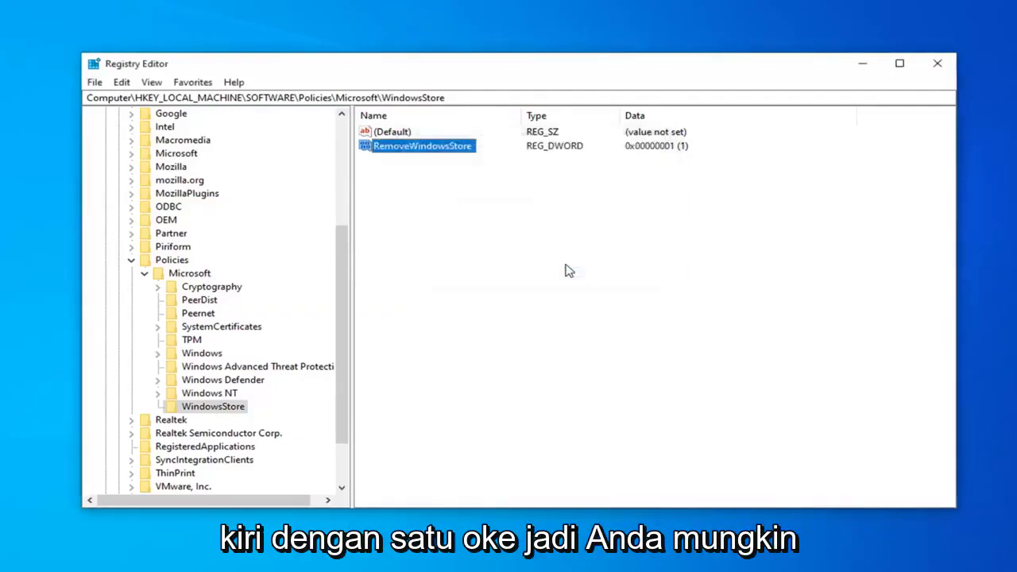
pyautogui.click(472, 257)
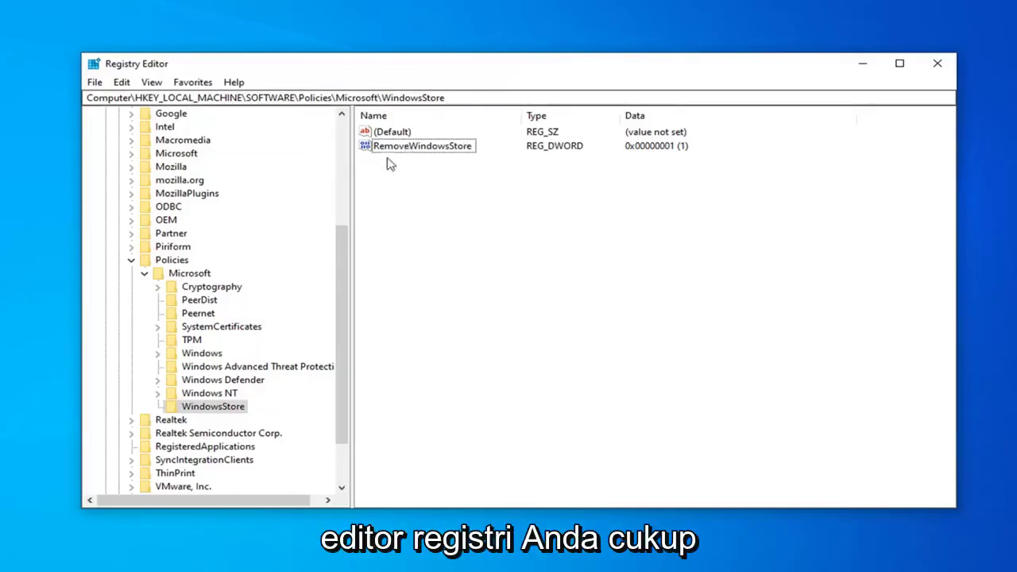
# Set the value data of the RemoveWindowsStore DWORD to 0 and close Registry Editor
pyautogui.click(411, 149)
pyautogui.doubleClick(411, 149)
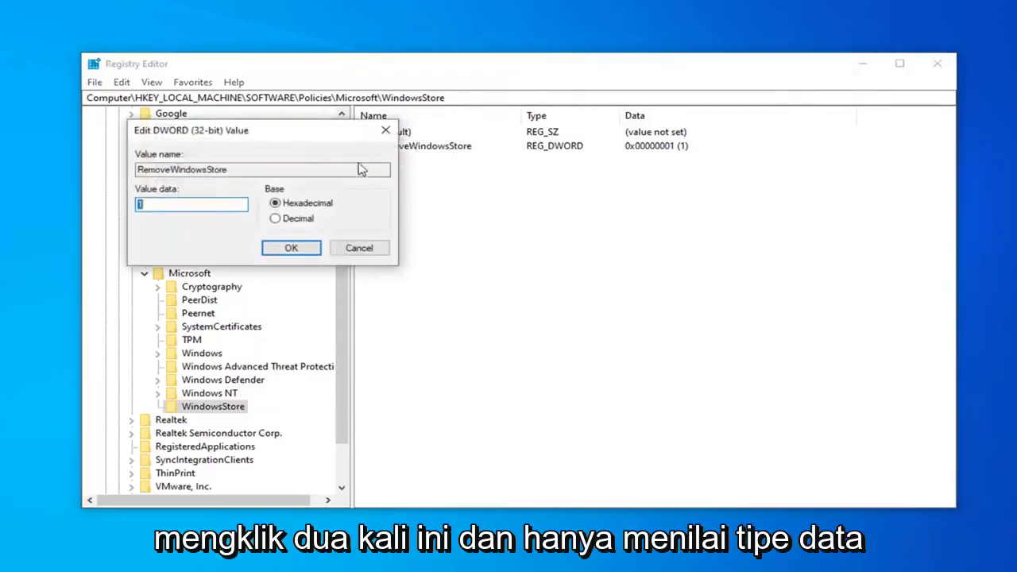
pyautogui.write('0')
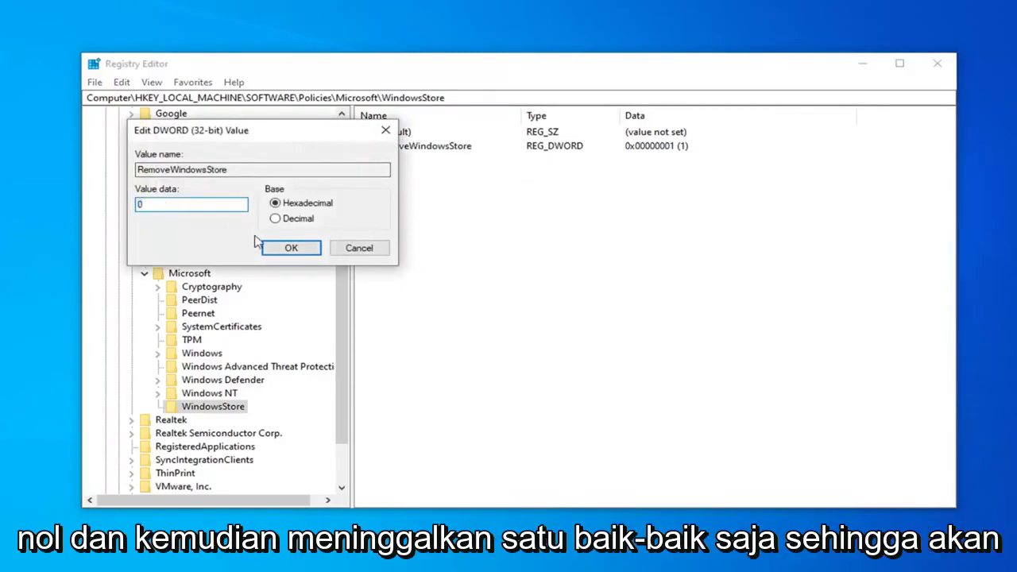
pyautogui.click(290, 248)
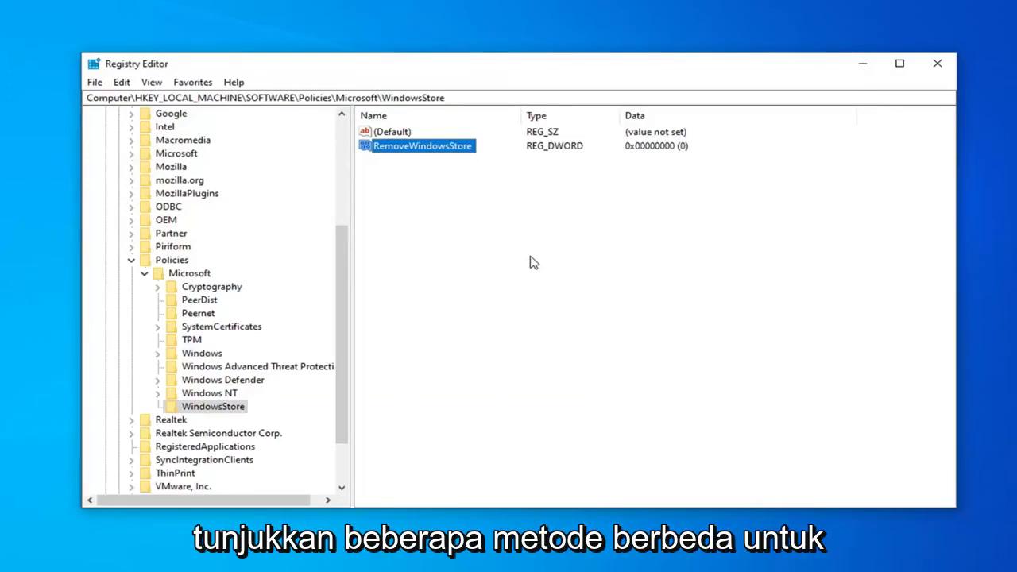
pyautogui.click(457, 240)
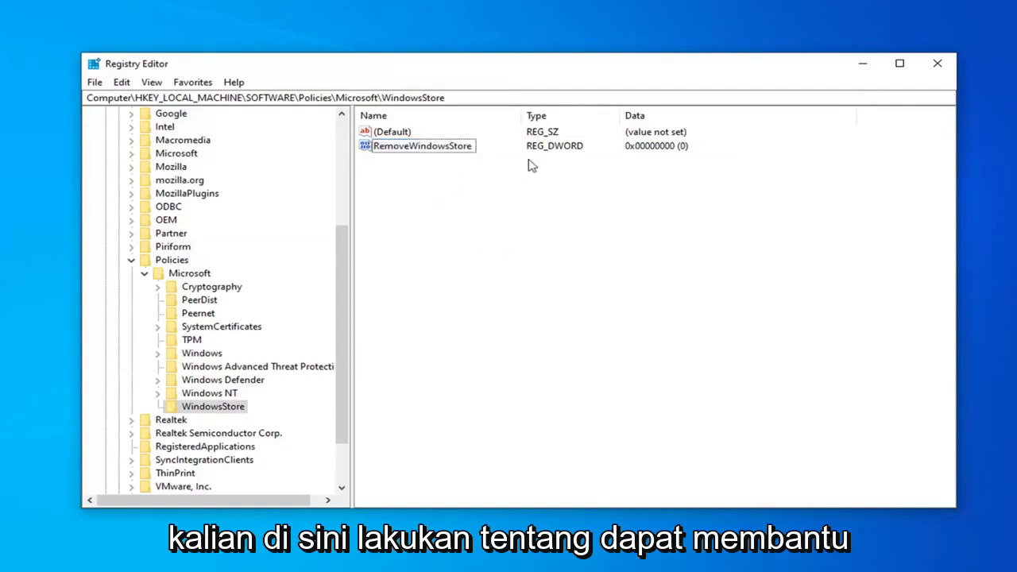
pyautogui.click(937, 63)
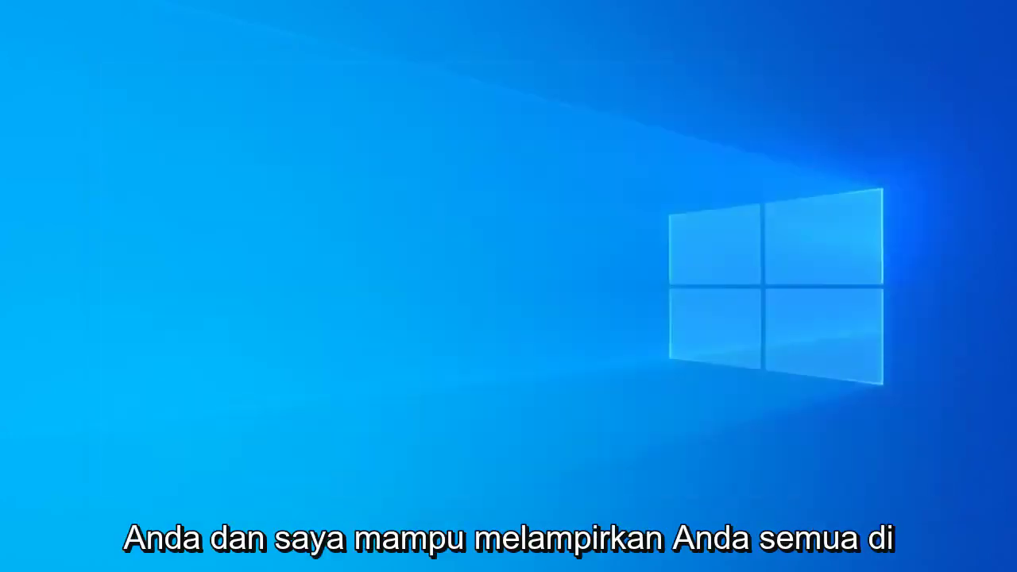